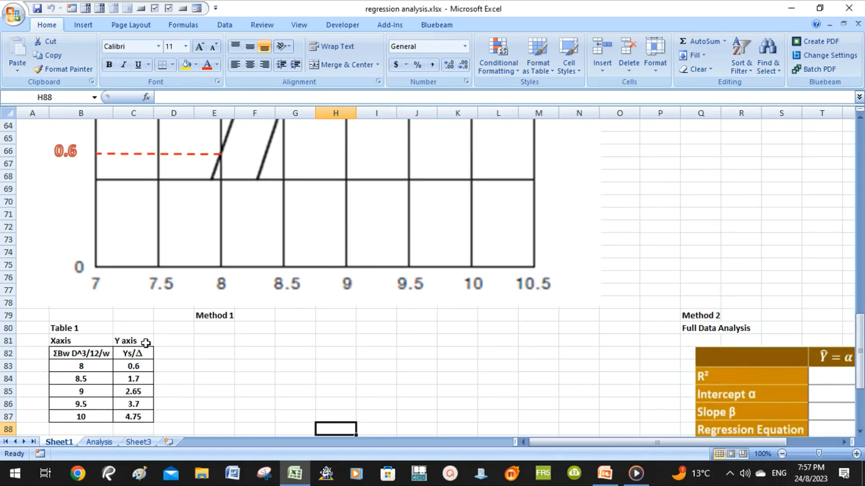
Compare the dashed reading lines along the normal profile (Hs < 3) line in the graph with the X and Y values in Table 1.
scroll(176, 356, up, 1)
scroll(171, 367, down, 2)
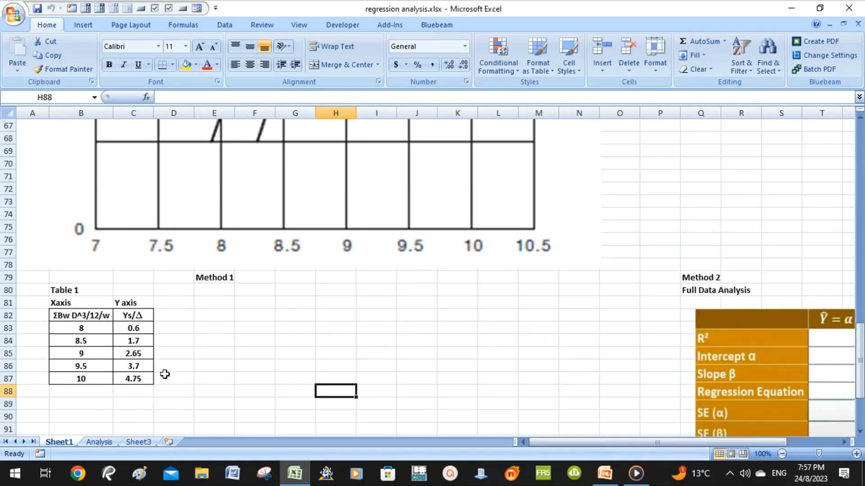
scroll(208, 347, up, 6)
scroll(270, 218, up, 3)
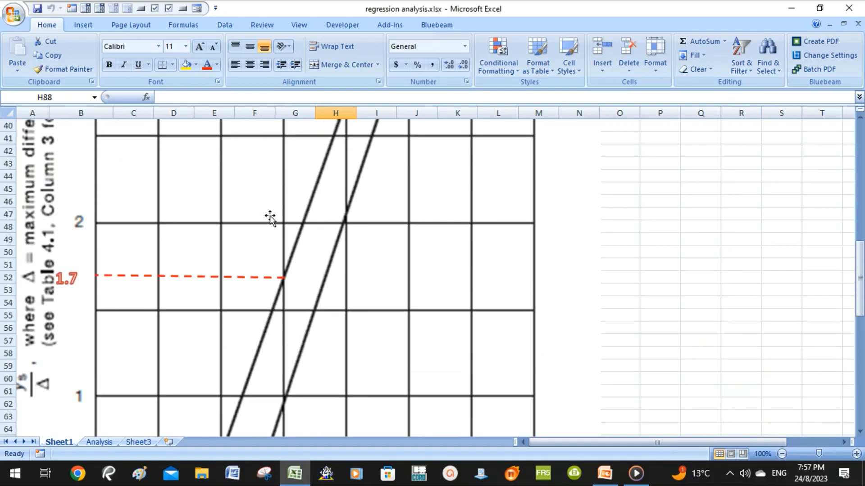
scroll(317, 203, up, 3)
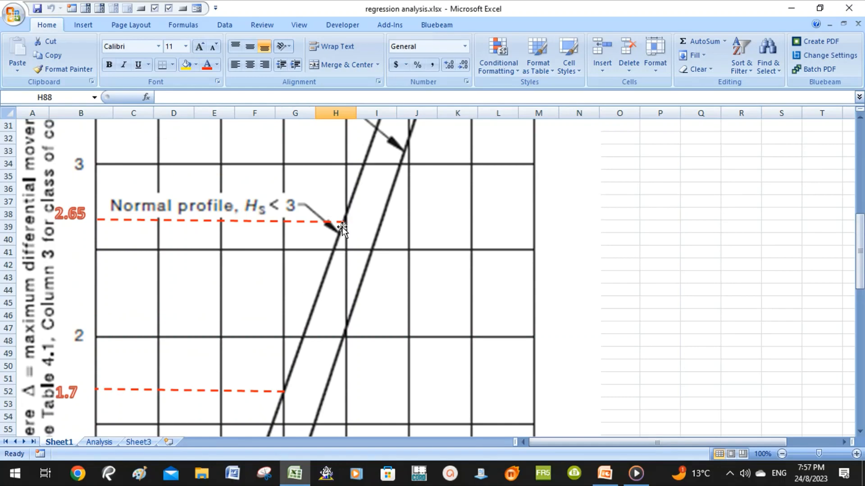
scroll(337, 219, down, 1)
scroll(378, 212, up, 3)
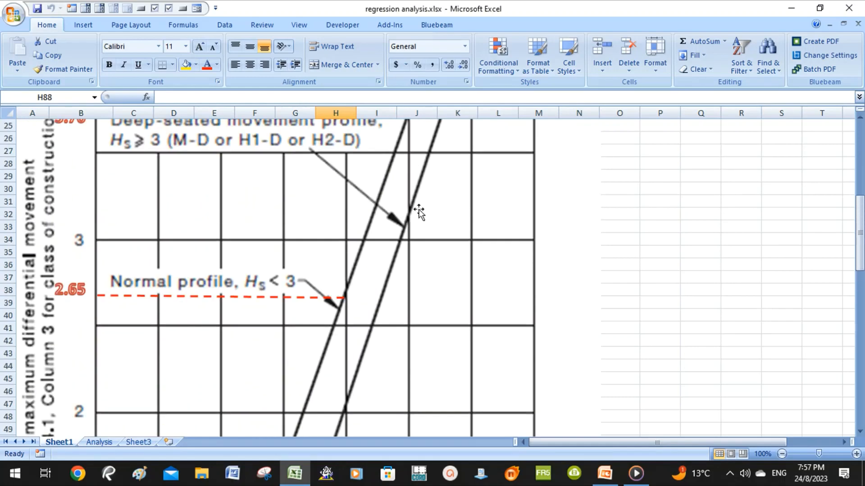
scroll(410, 214, up, 2)
scroll(151, 206, down, 2)
scroll(153, 206, up, 1)
scroll(155, 207, down, 2)
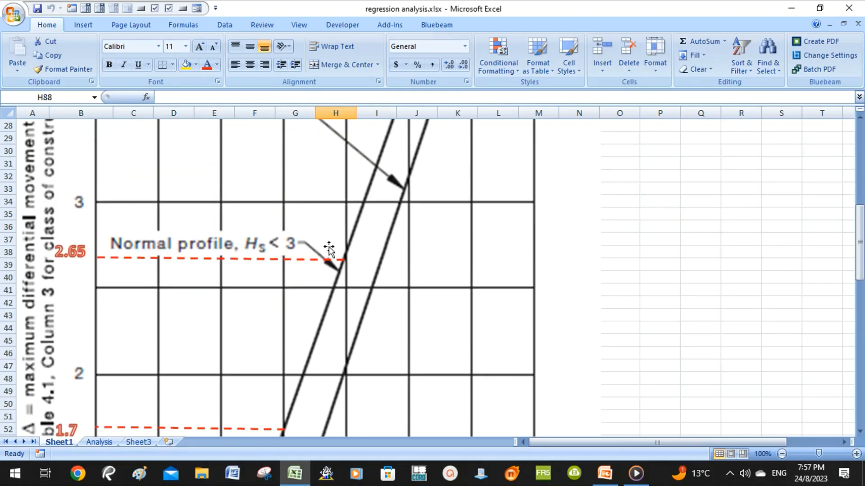
scroll(326, 252, down, 5)
scroll(284, 261, down, 2)
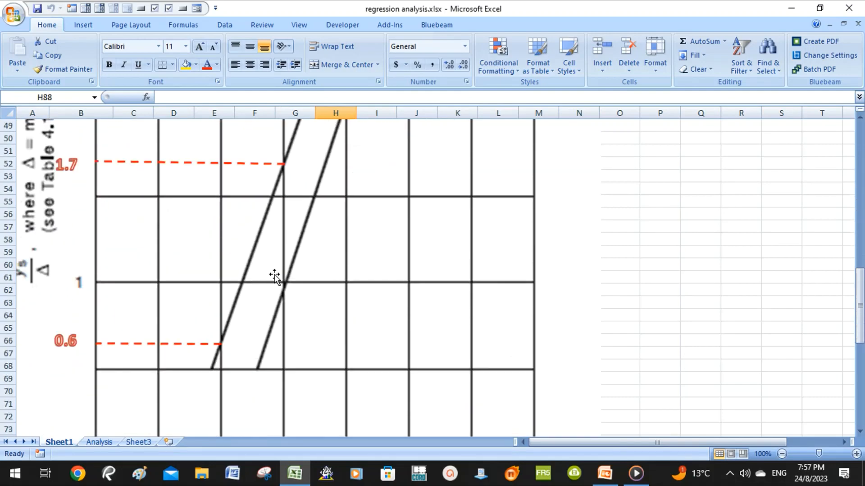
scroll(259, 259, down, 5)
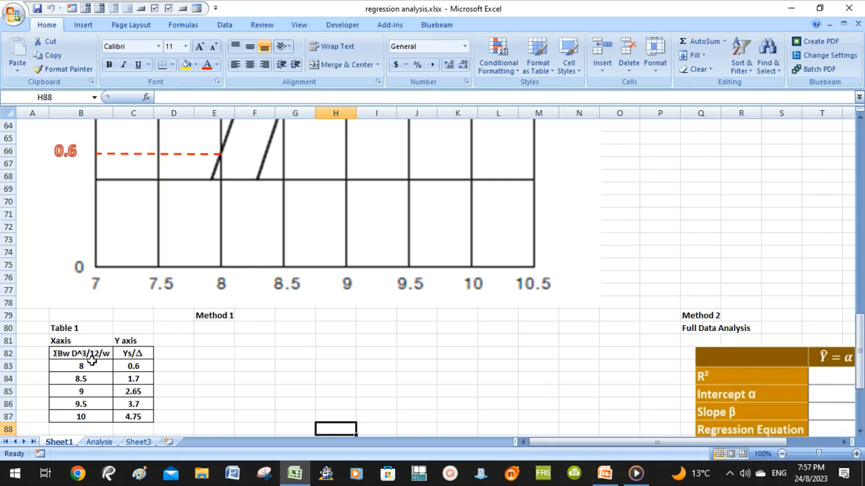
Review Table 1 and the Method 1 and Method 2 areas below the graph.
scroll(91, 360, down, 1)
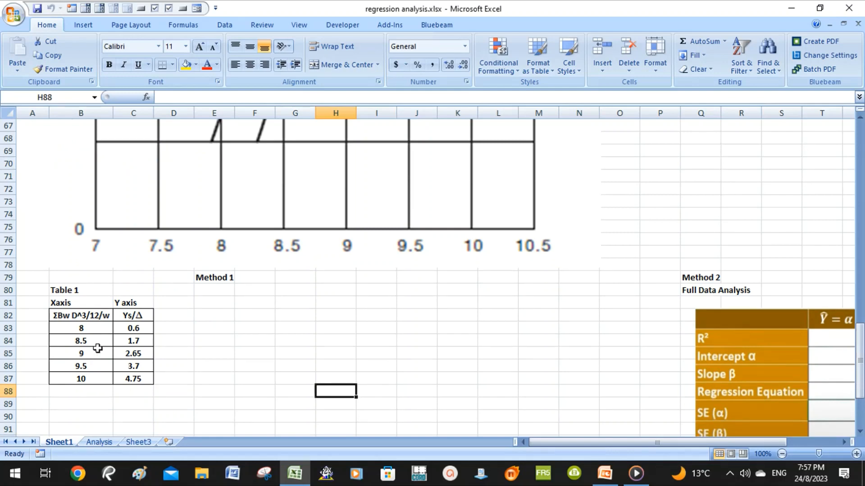
scroll(247, 357, up, 1)
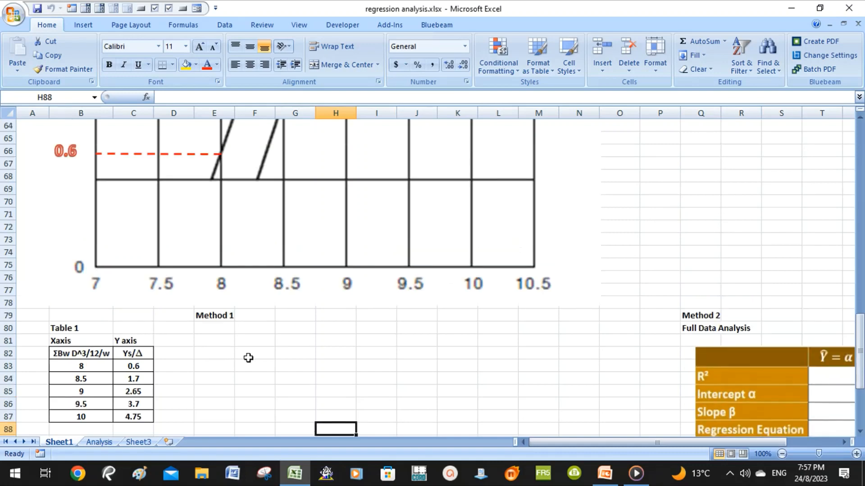
scroll(517, 318, down, 4)
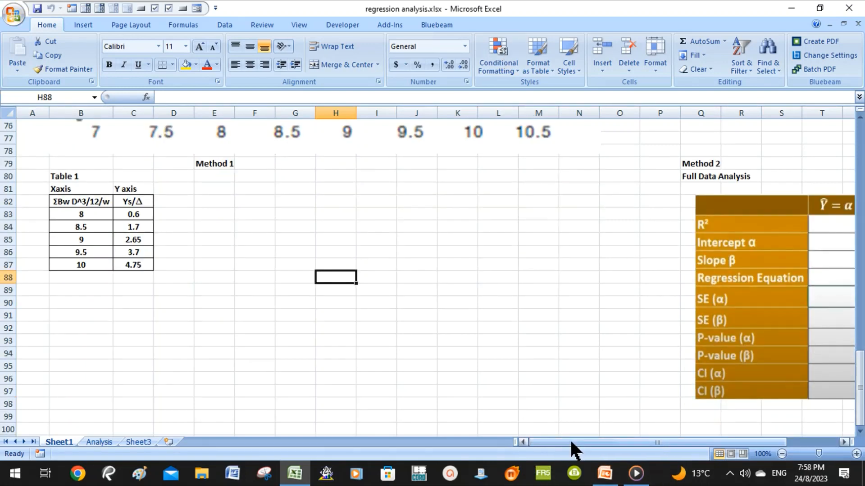
drag(570, 439, 522, 444)
scroll(253, 349, up, 2)
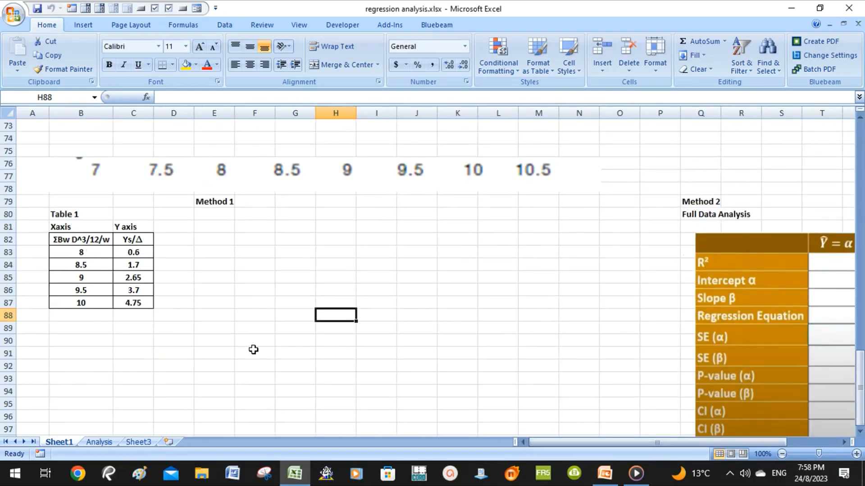
scroll(199, 254, up, 3)
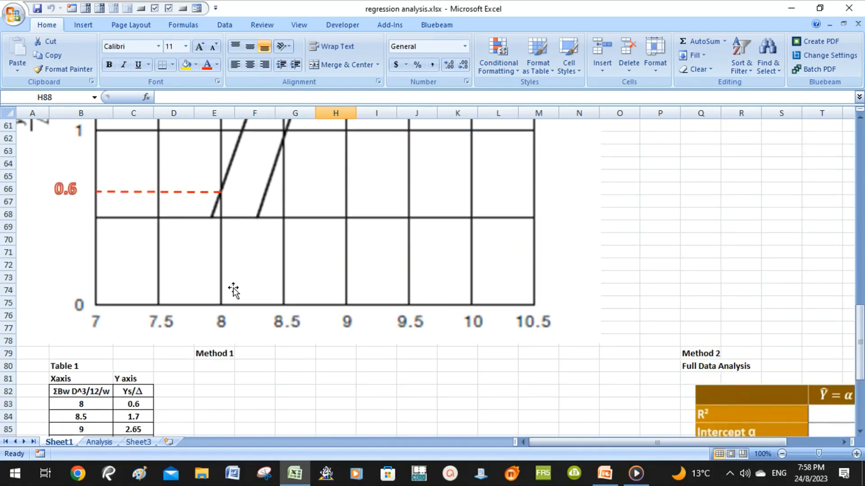
scroll(231, 288, down, 3)
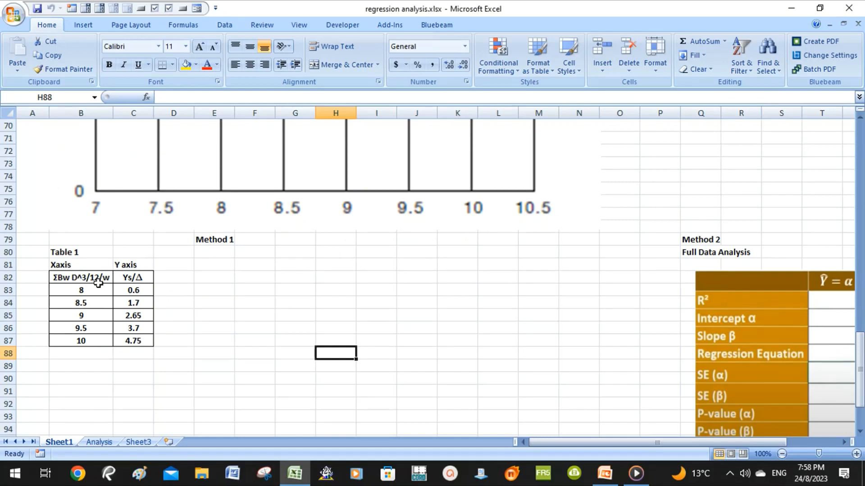
Trace the normal profile line's Ys/Δ readings for the X values 8 and 8.5 on the graph.
scroll(141, 309, up, 1)
scroll(214, 287, up, 2)
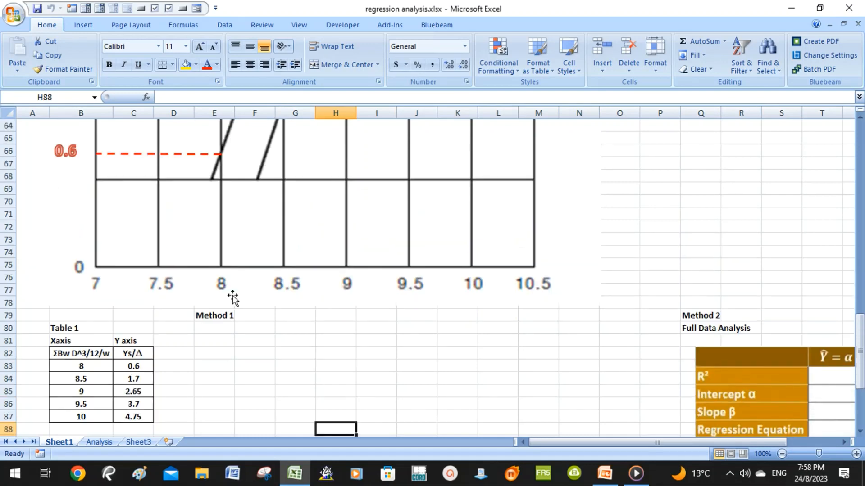
scroll(236, 298, up, 3)
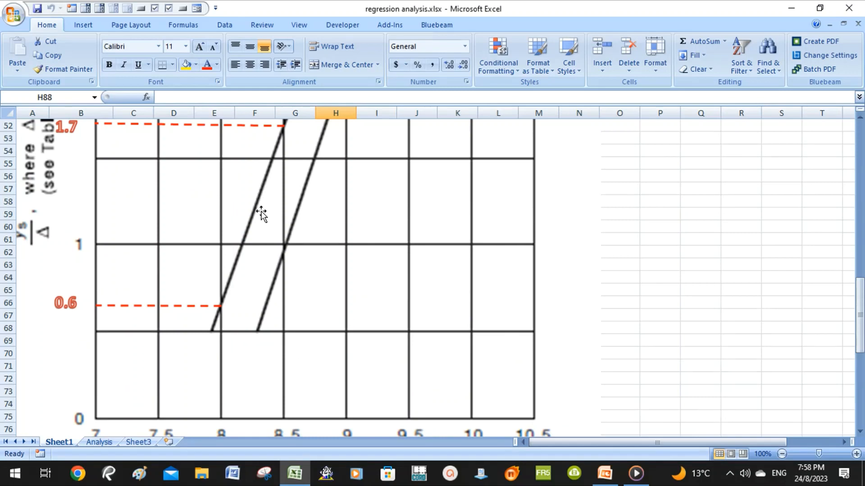
scroll(261, 212, down, 2)
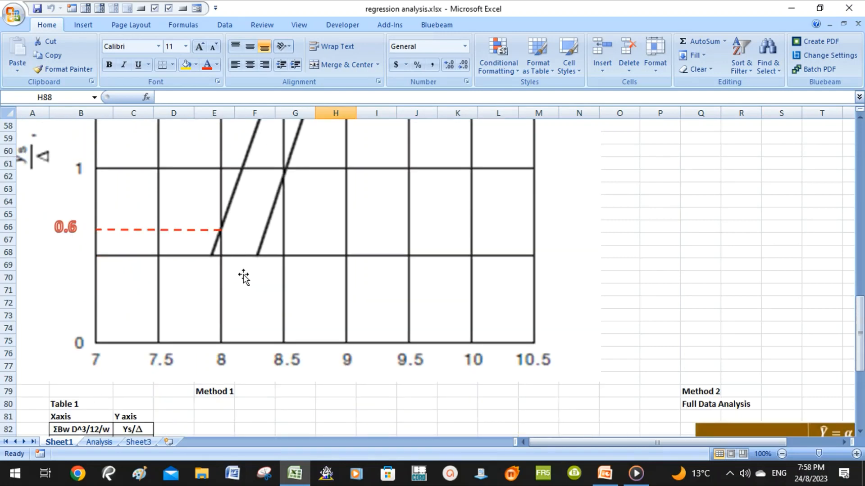
scroll(237, 290, down, 1)
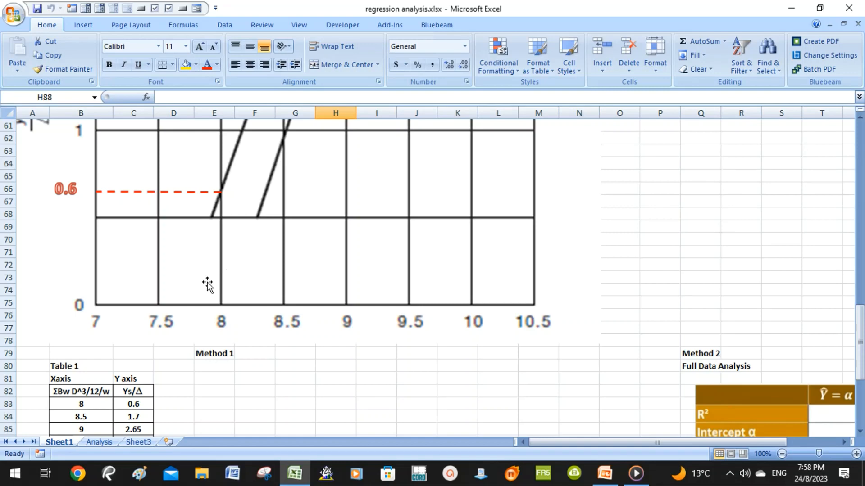
scroll(206, 284, down, 2)
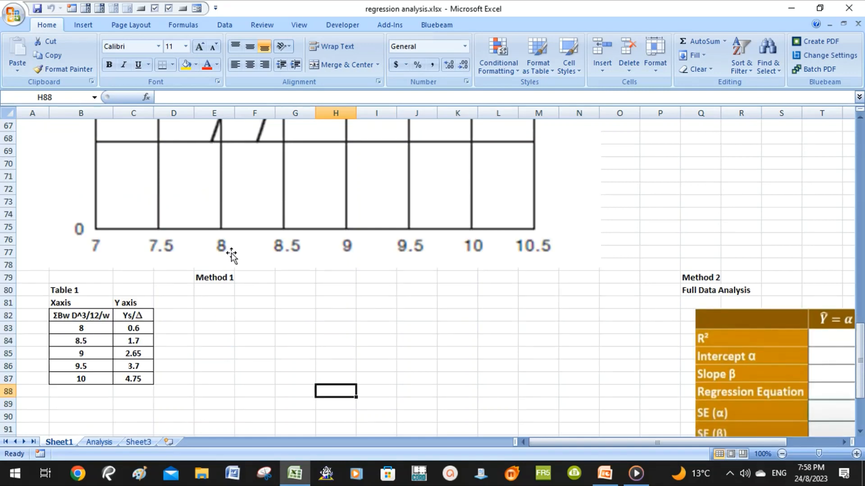
scroll(231, 257, up, 1)
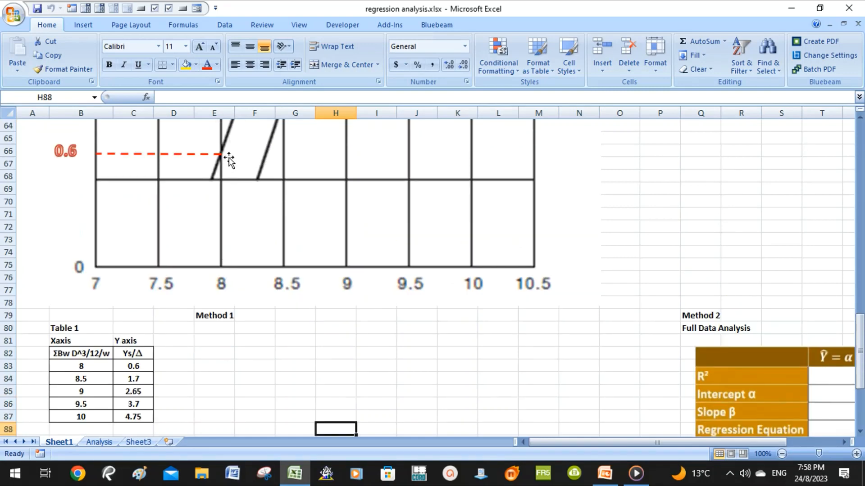
scroll(227, 162, up, 2)
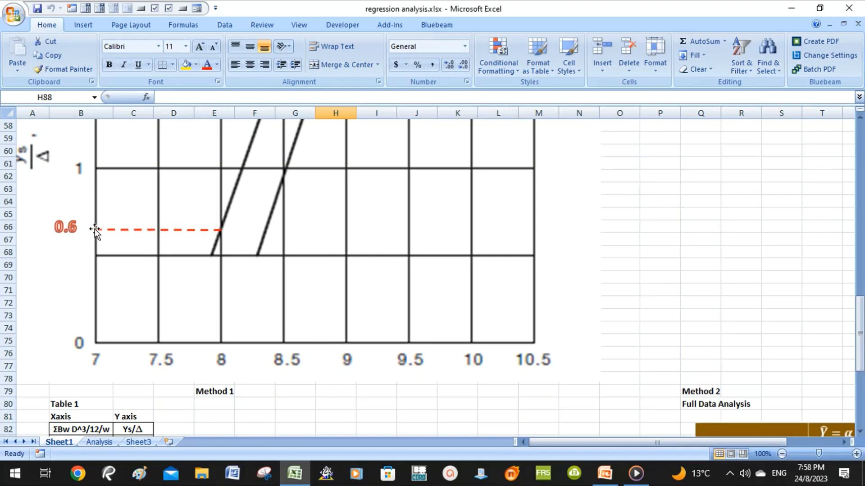
scroll(255, 234, up, 2)
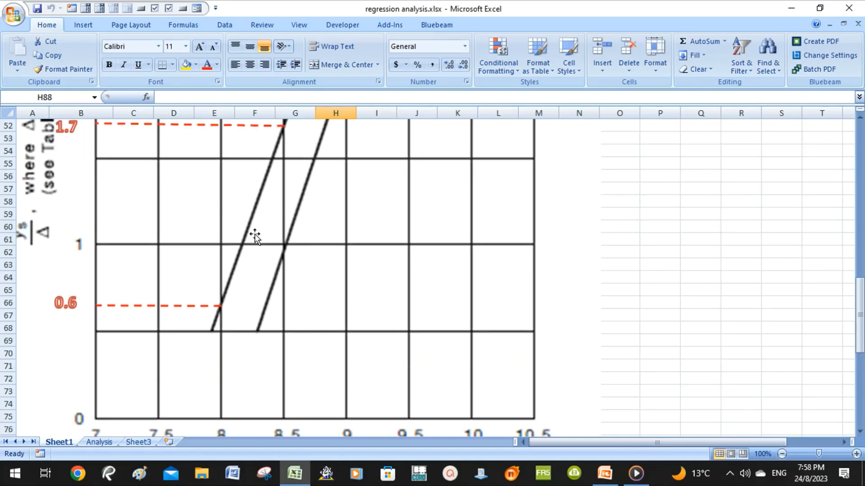
scroll(327, 235, up, 1)
scroll(314, 261, down, 2)
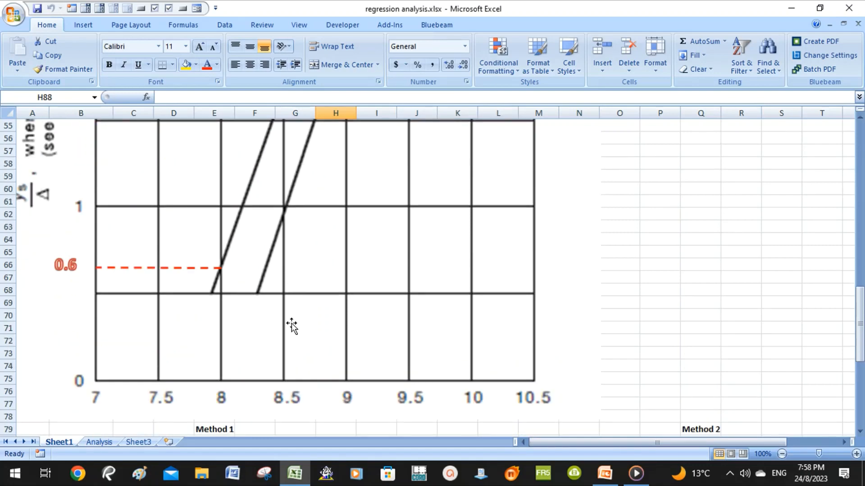
scroll(292, 299, up, 2)
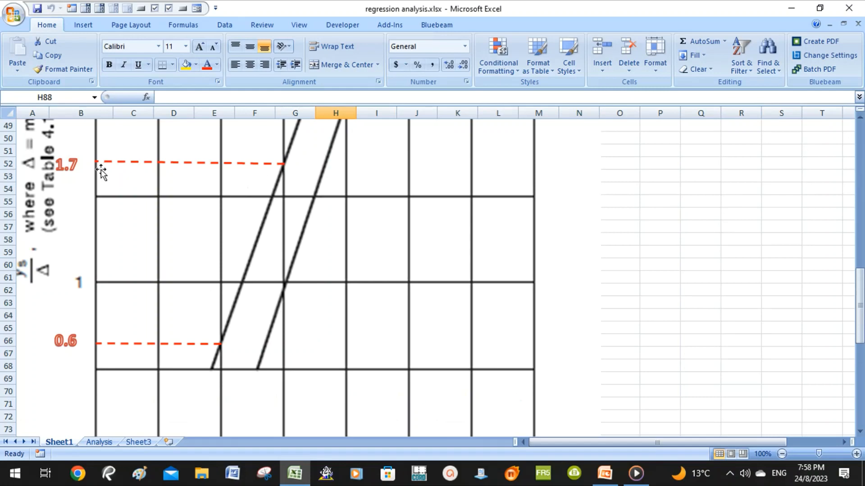
scroll(279, 172, down, 2)
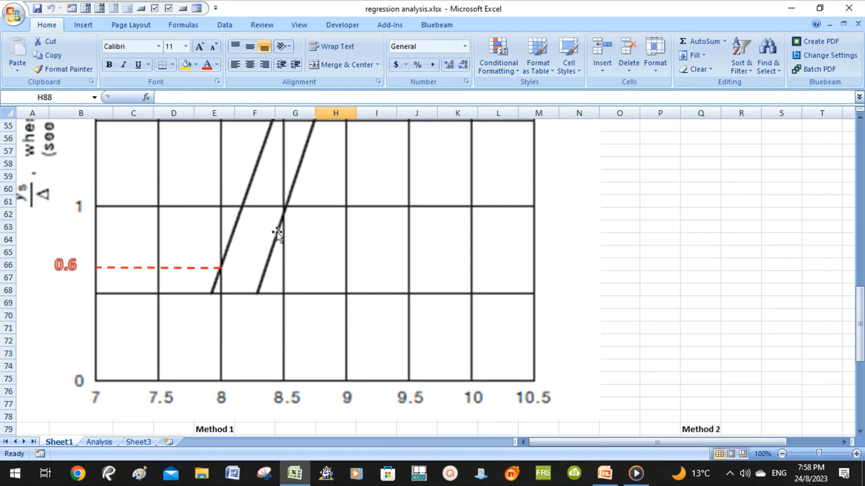
Trace the normal profile line's Ys/Δ readings for the X values 9, 9.5 and 10 on the graph.
scroll(284, 231, up, 5)
scroll(313, 223, up, 2)
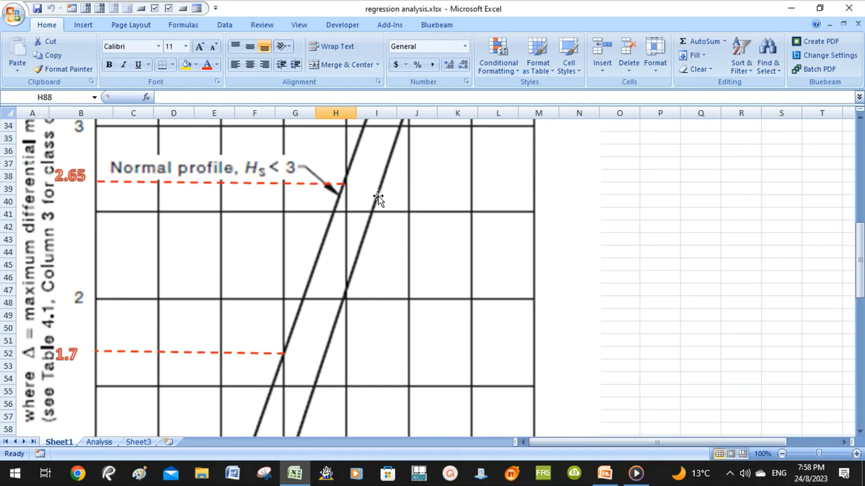
scroll(136, 196, up, 2)
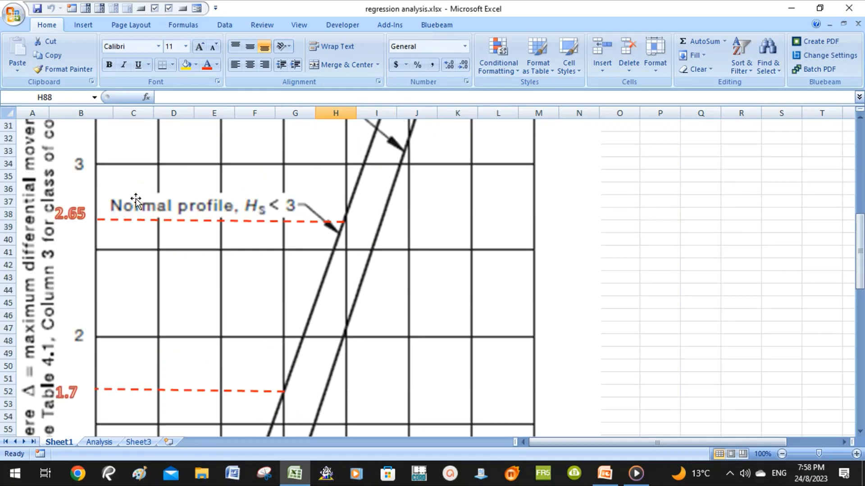
scroll(315, 217, up, 2)
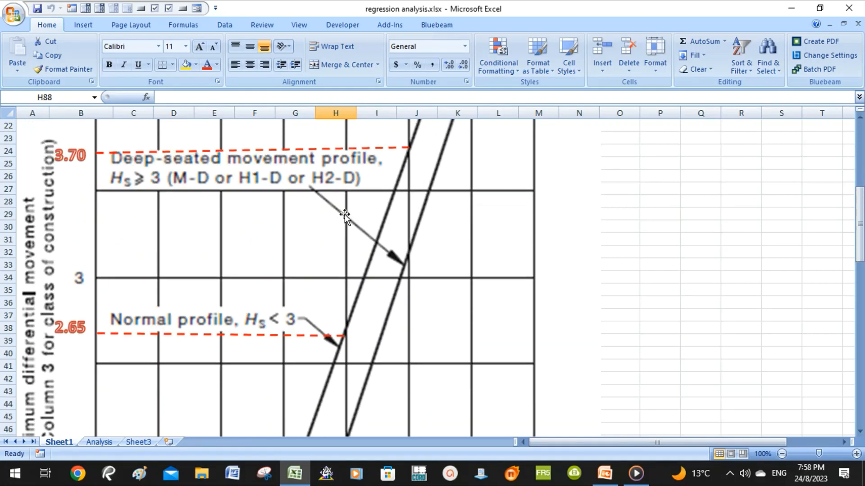
scroll(346, 218, up, 2)
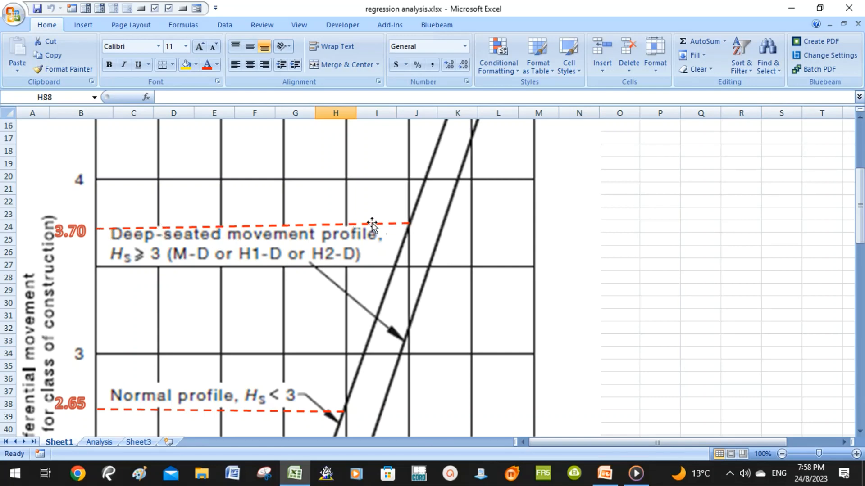
right_click(399, 226)
scroll(289, 209, up, 3)
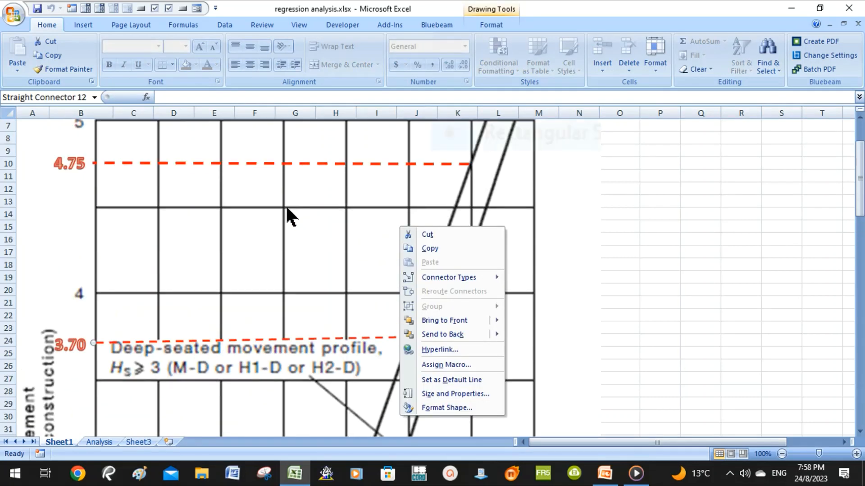
scroll(464, 177, up, 1)
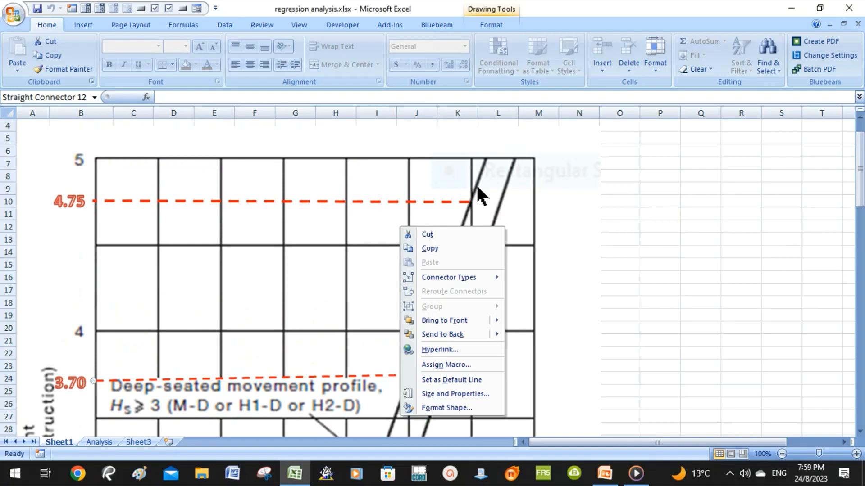
click(453, 201)
scroll(93, 219, up, 1)
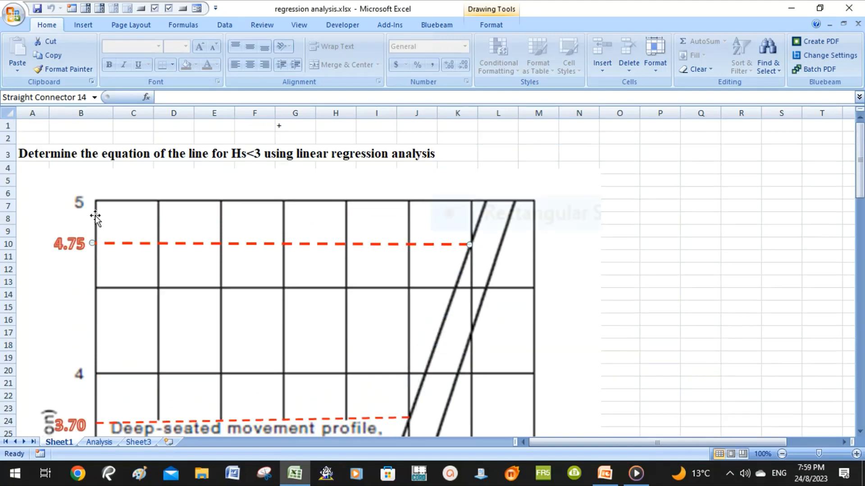
Insert a markers-only scatter chart of Table 1's X and Y values in B83:C87.
scroll(101, 238, down, 3)
scroll(145, 246, down, 20)
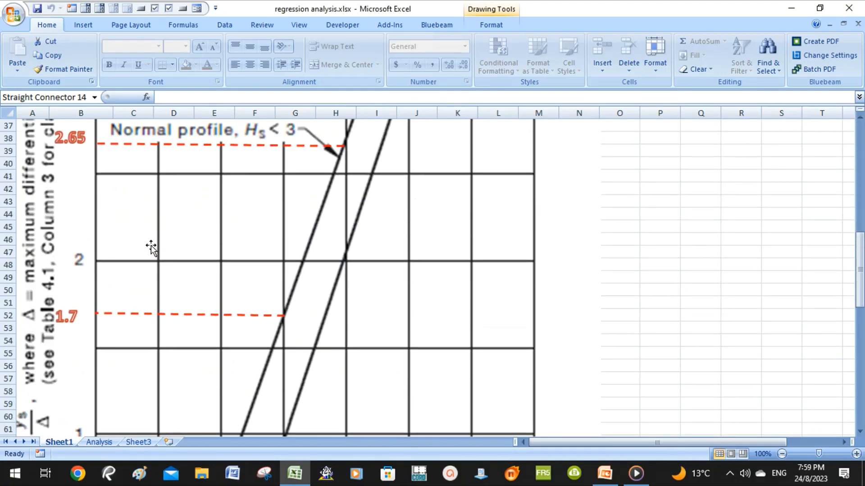
scroll(151, 248, up, 2)
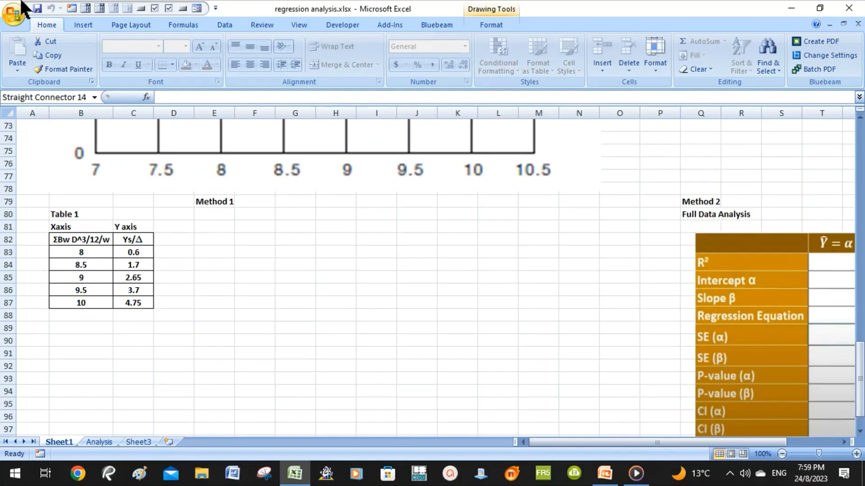
click(83, 26)
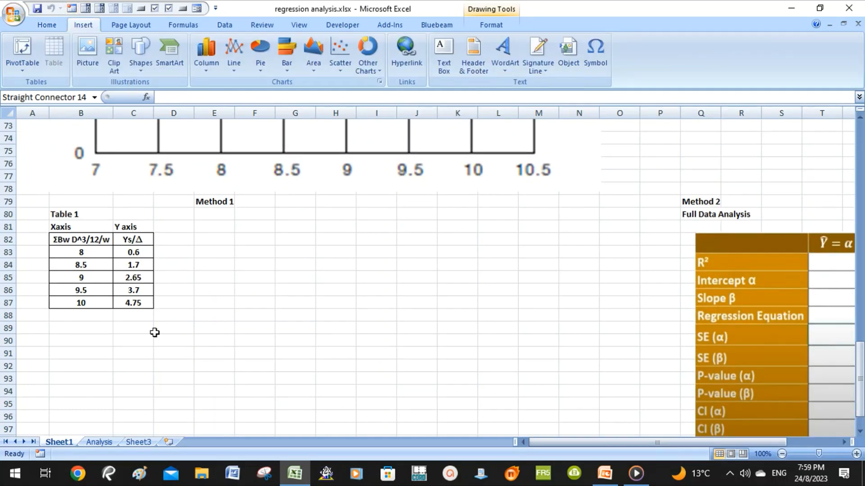
mouse_move(137, 302)
mouse_down()
mouse_move(92, 269)
mouse_move(74, 238)
mouse_move(74, 253)
mouse_move(140, 304)
mouse_up()
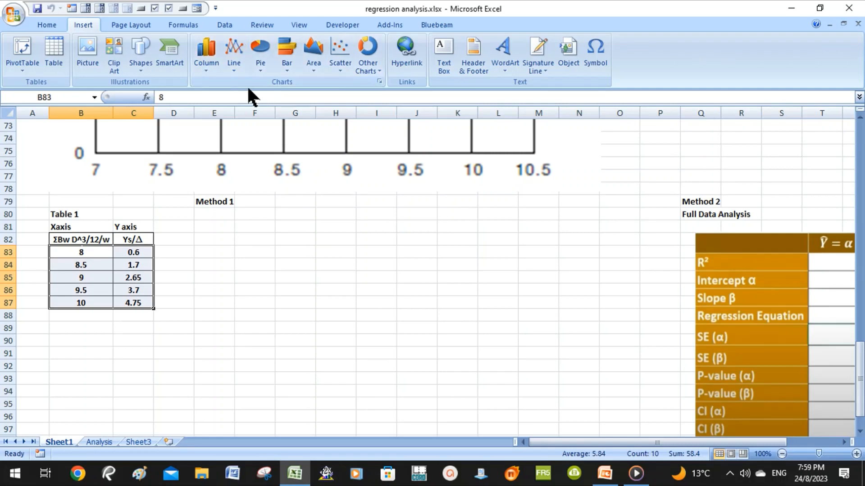
click(341, 56)
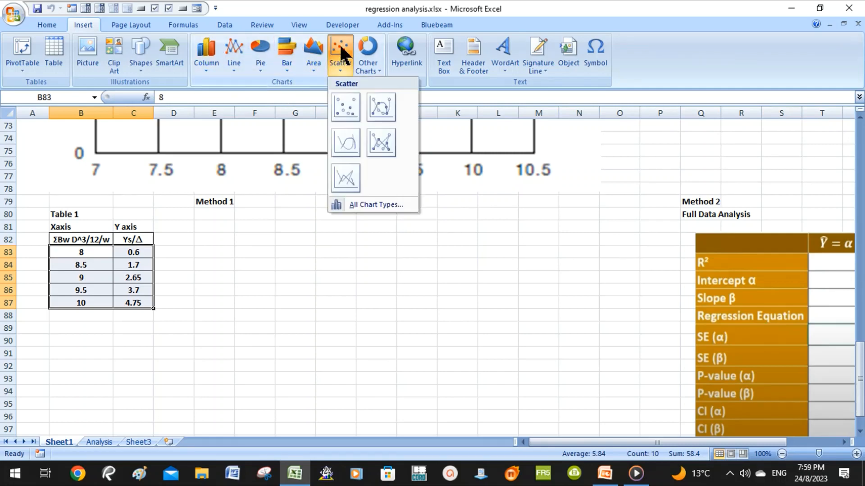
click(341, 109)
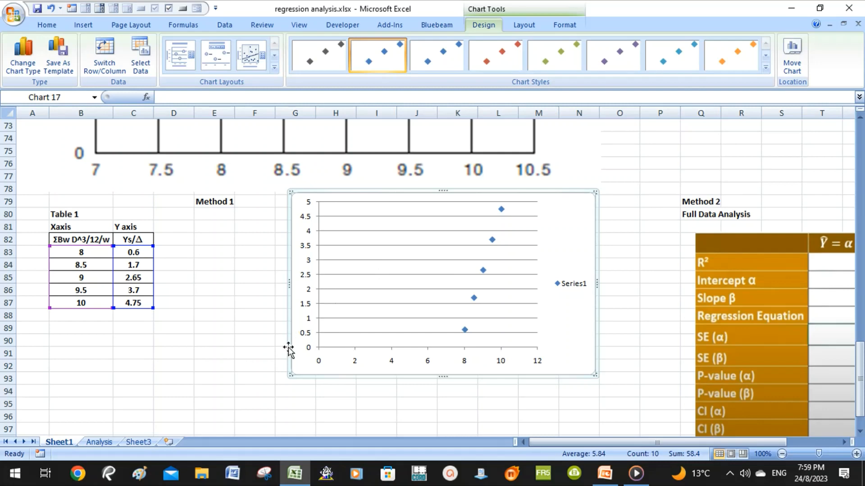
Move the scatter chart beside Table 1 under the Method 1 heading and enlarge it.
drag(288, 349, 171, 368)
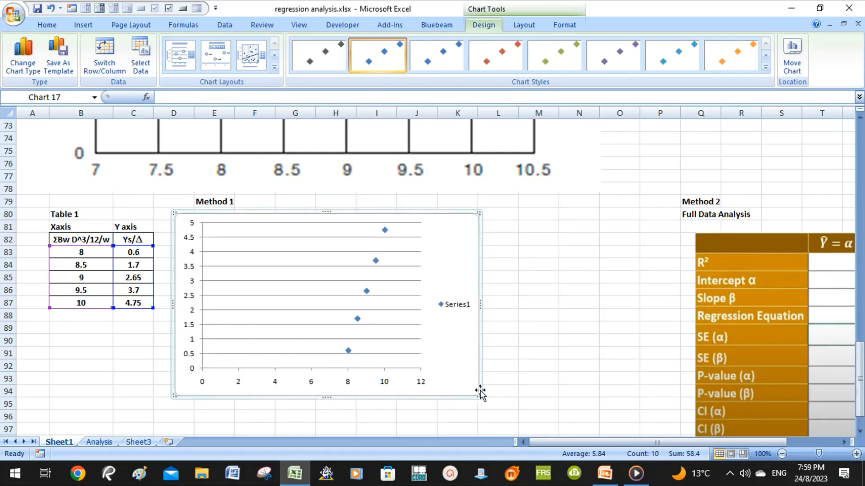
drag(480, 399, 547, 424)
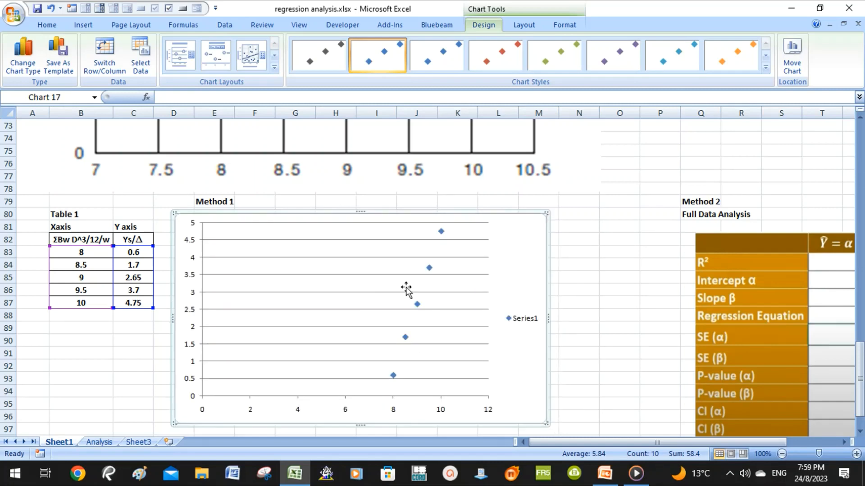
scroll(398, 284, down, 1)
click(382, 253)
scroll(382, 251, down, 1)
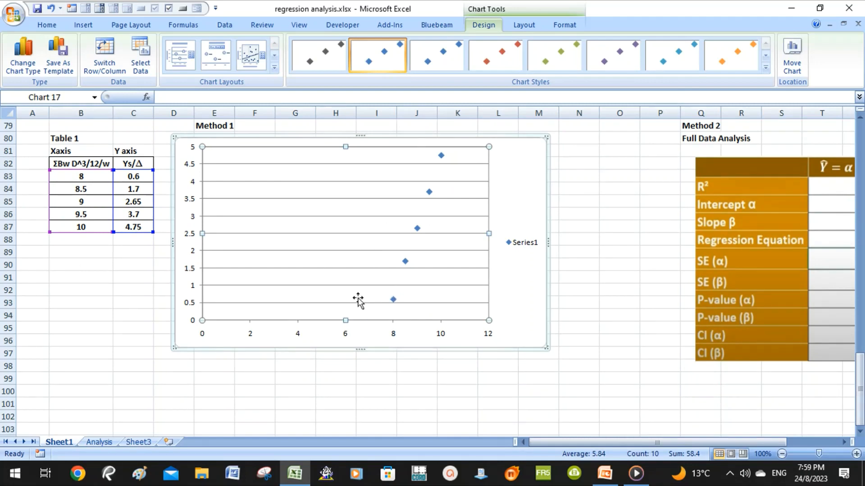
scroll(358, 301, up, 1)
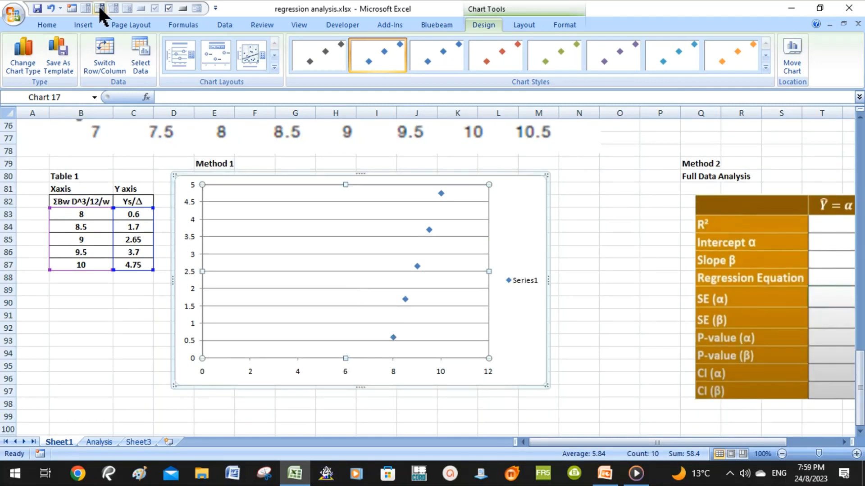
Apply the chart layout with a linear trendline, its equation and R², and enlarge the chart further.
click(275, 54)
click(274, 55)
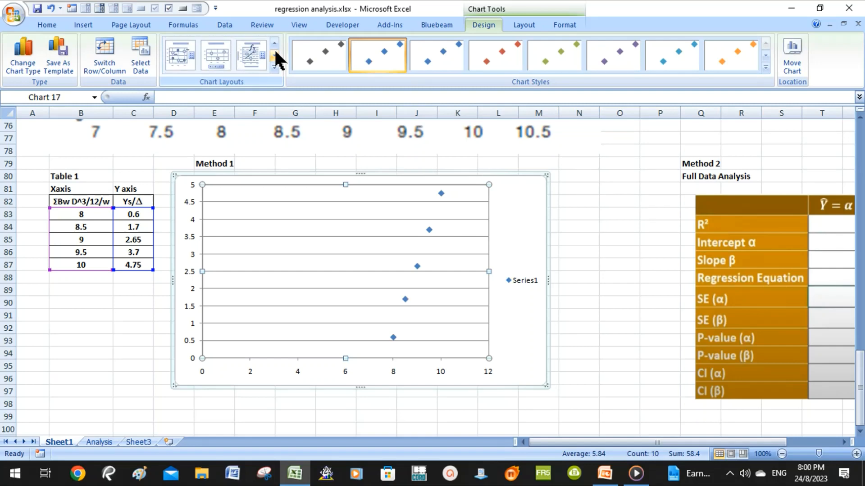
click(251, 53)
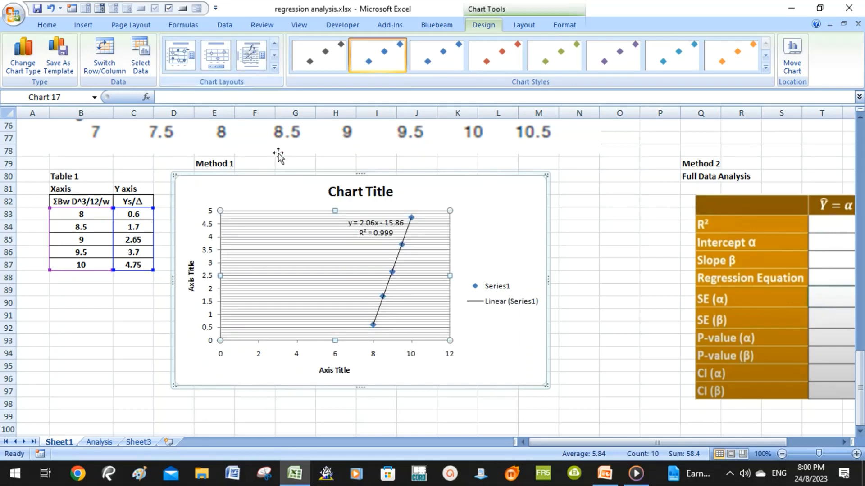
click(425, 308)
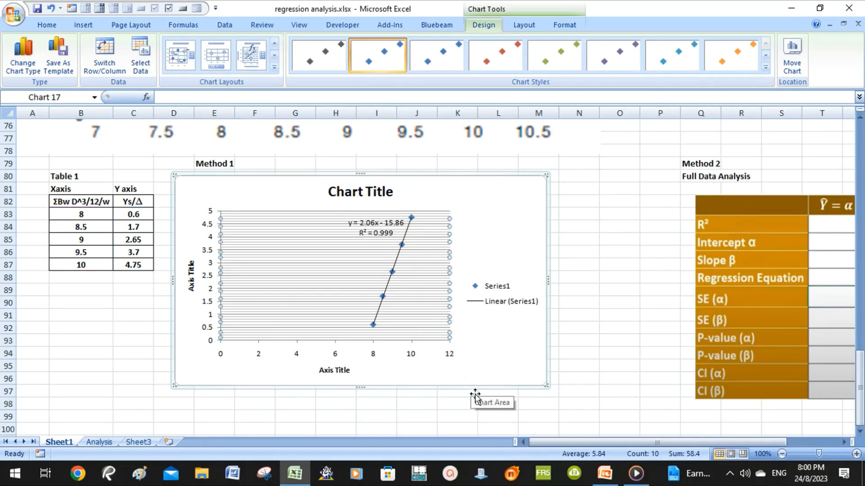
drag(549, 387, 580, 402)
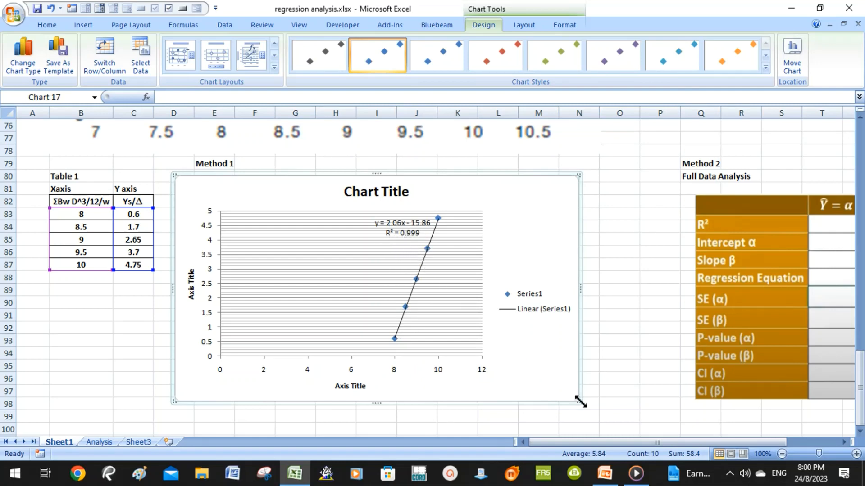
drag(579, 401, 602, 412)
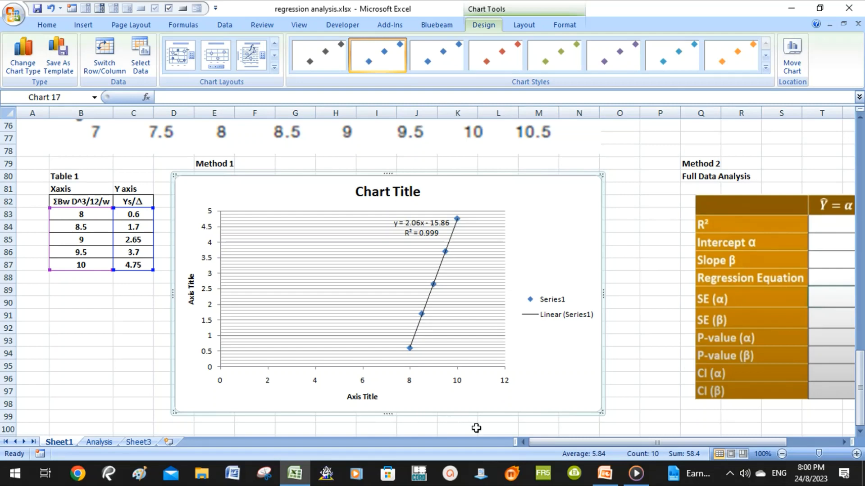
Compare the Method 1 chart's trendline equation and R² with the items required in the Method 2 full data analysis table.
drag(550, 443, 592, 440)
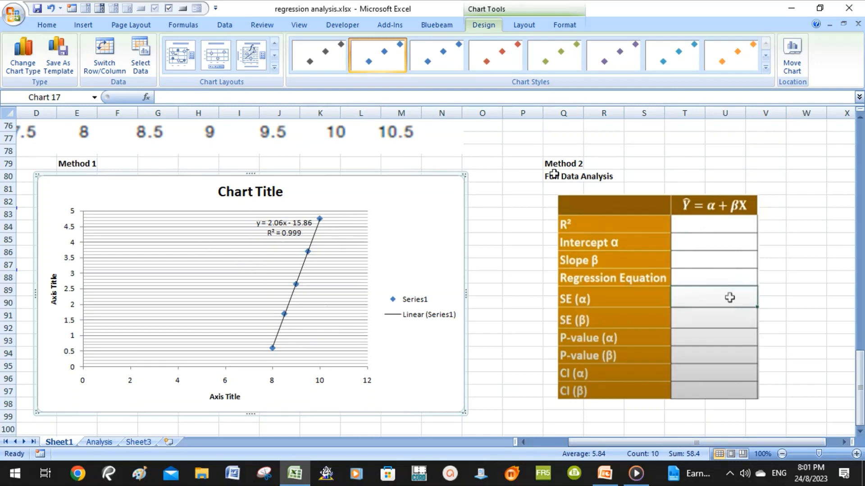
drag(590, 440, 550, 438)
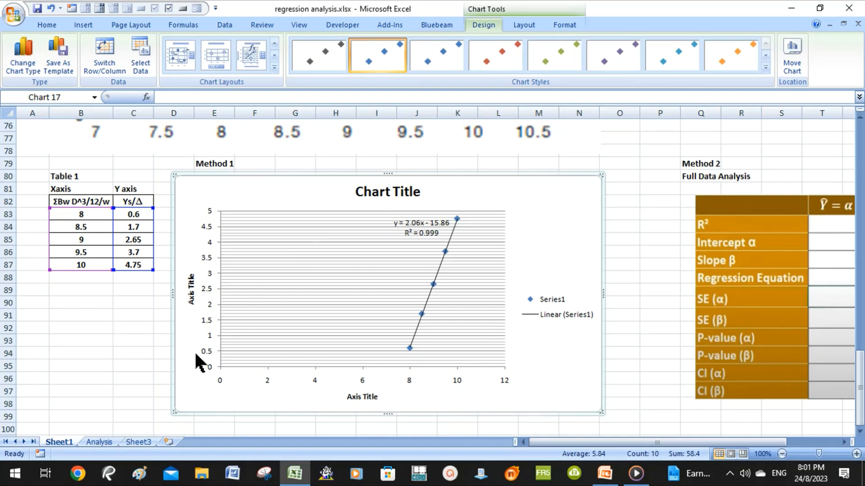
key(Escape)
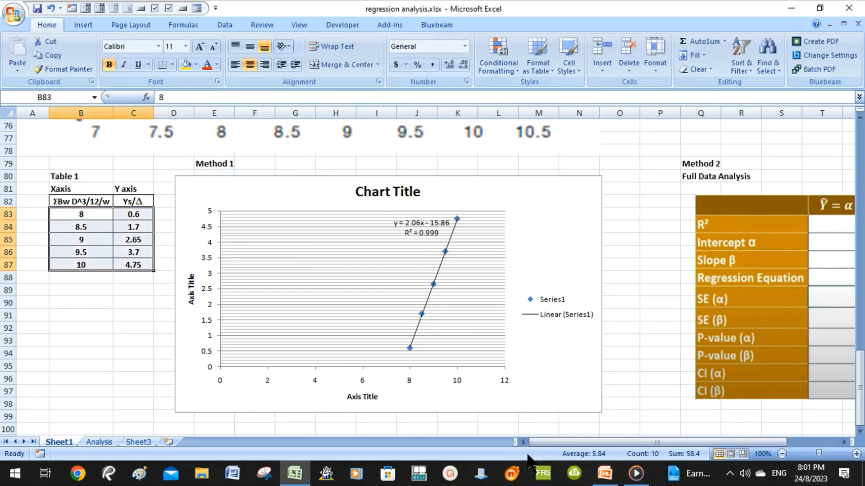
drag(542, 438, 640, 438)
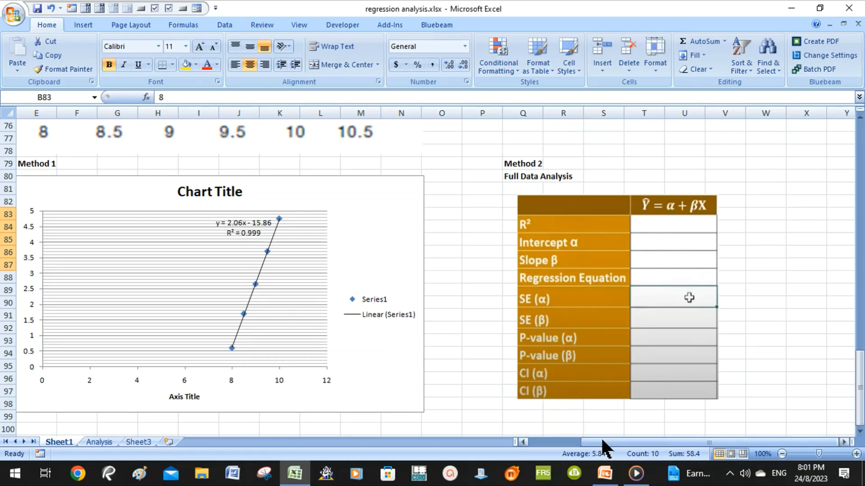
drag(602, 440, 557, 450)
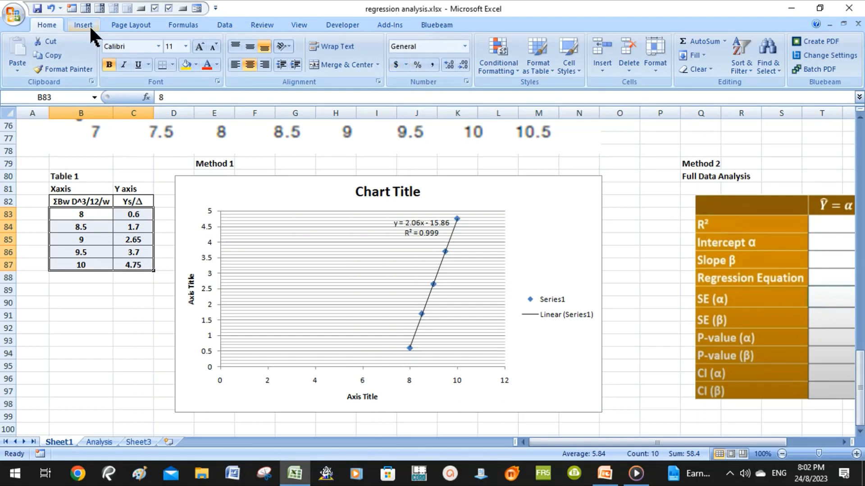
Open the Regression tool from the Data Analysis tools.
click(224, 25)
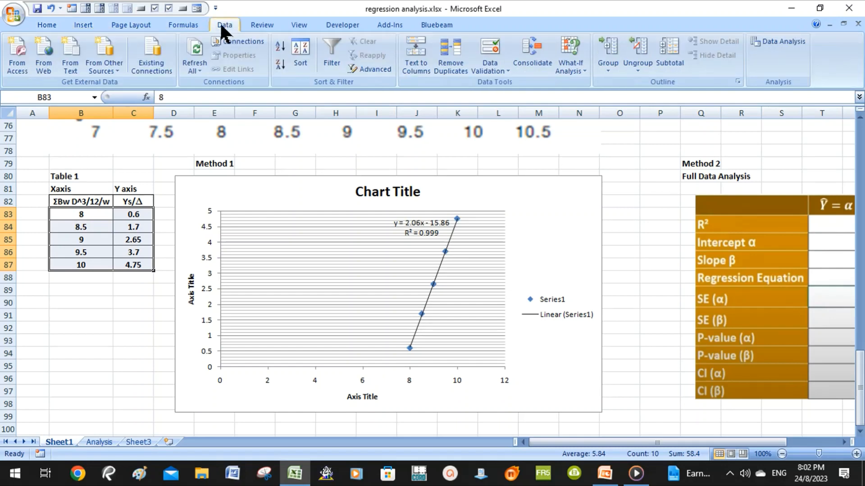
click(766, 40)
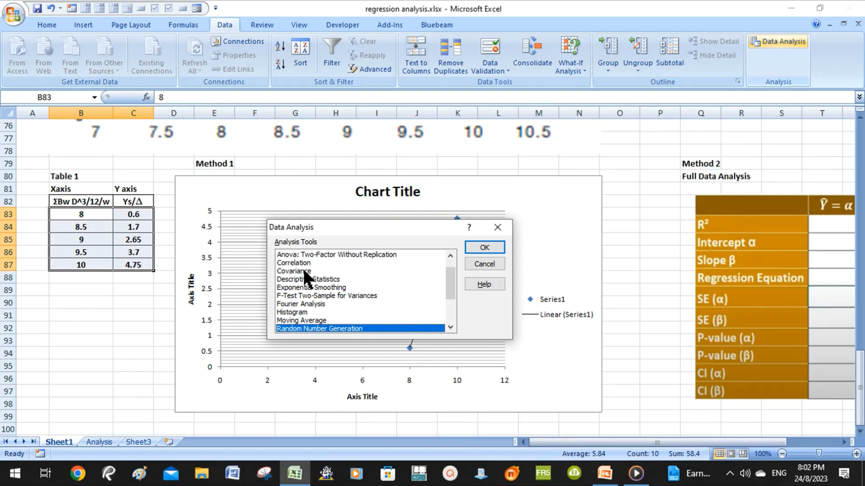
scroll(303, 270, down, 1)
scroll(303, 269, down, 1)
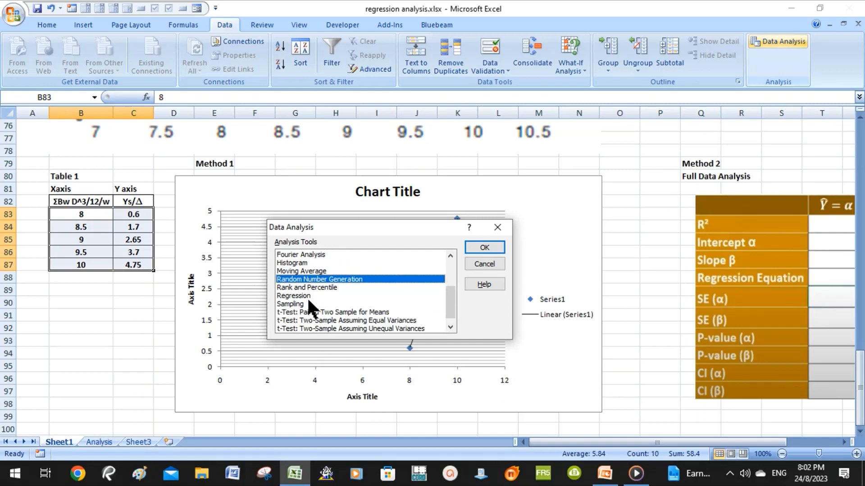
click(297, 296)
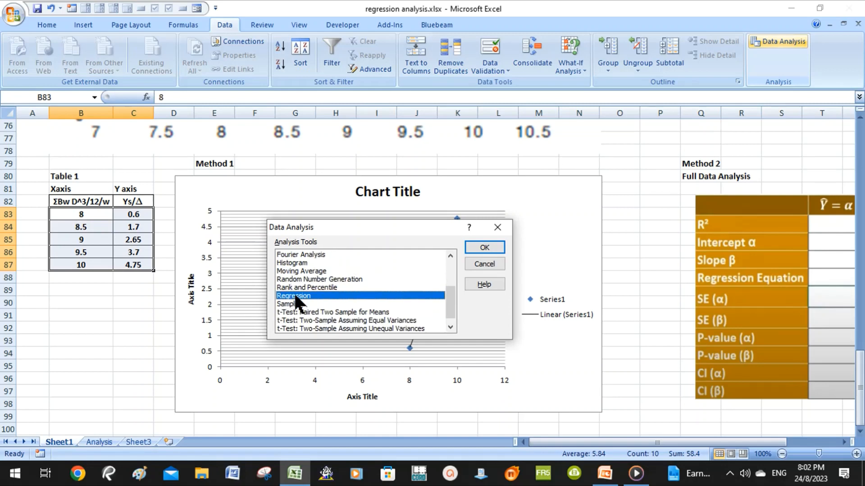
double_click(289, 297)
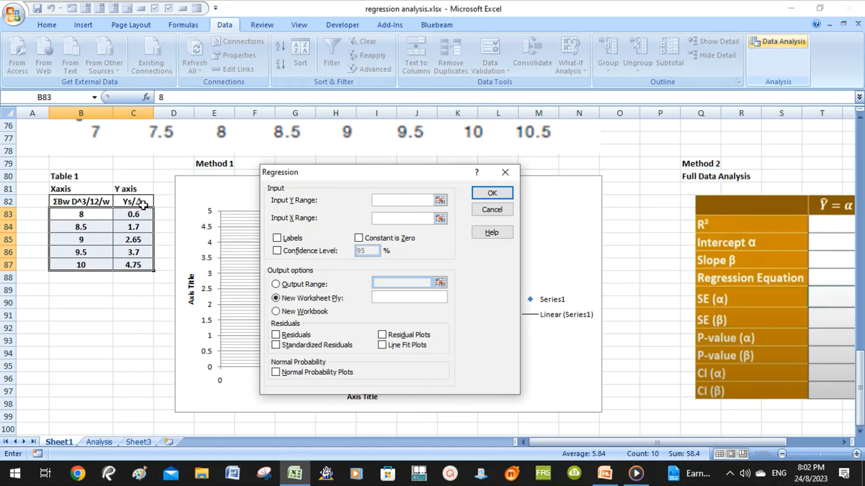
drag(80, 216, 82, 265)
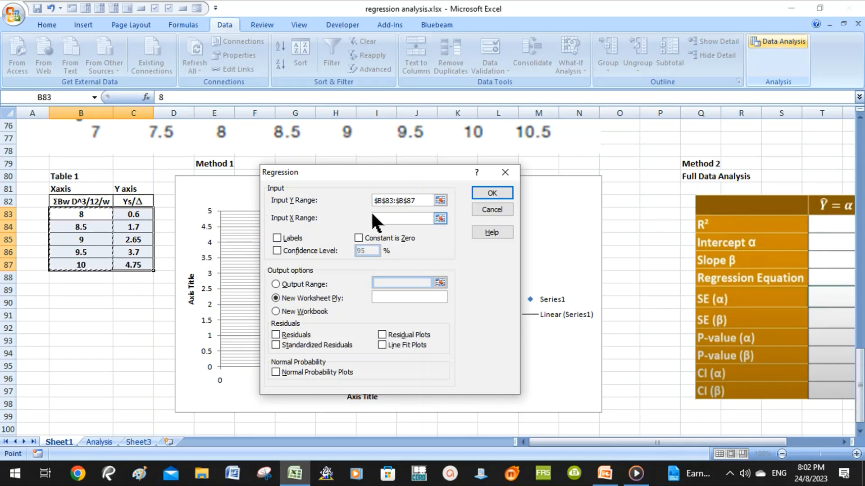
click(387, 221)
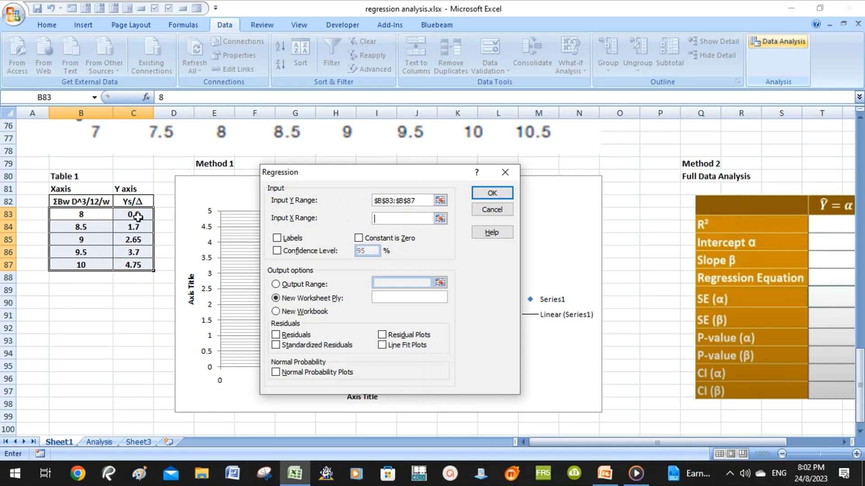
drag(419, 201, 349, 214)
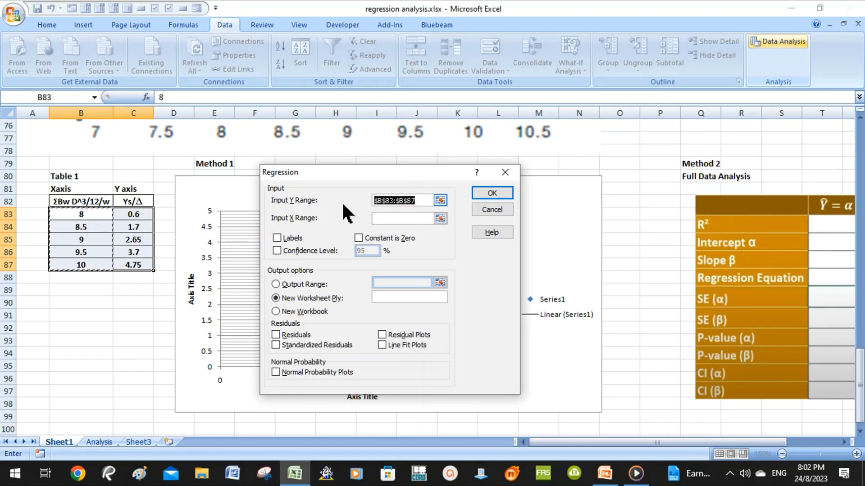
key(BackSpace)
drag(138, 215, 139, 266)
click(425, 219)
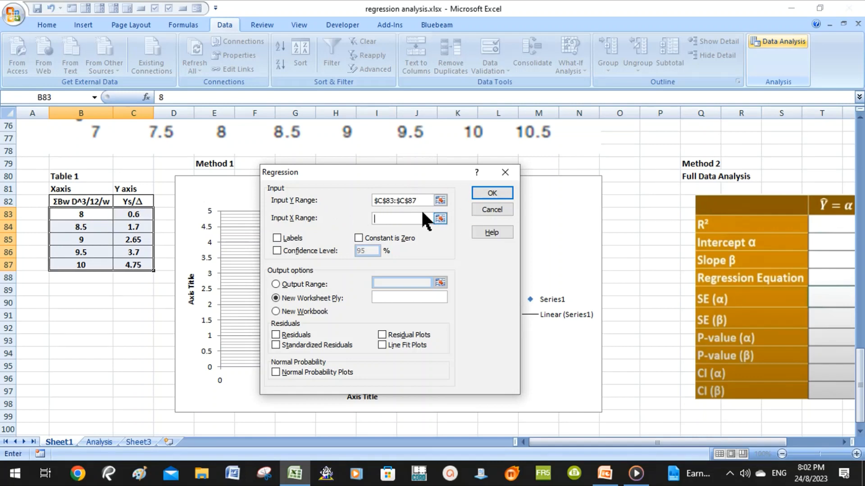
click(81, 214)
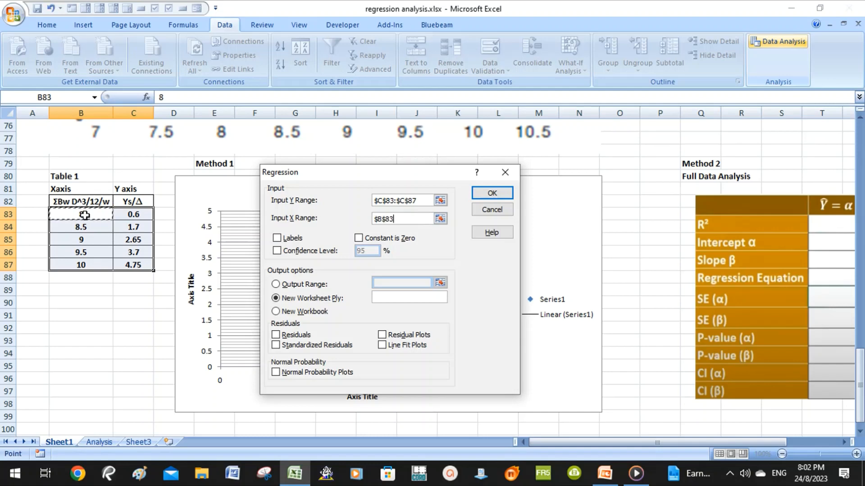
Set the regression's Y range to $C$82:$C$87 and its X range to $B$82:$B$87, including the column headers.
drag(419, 196, 309, 203)
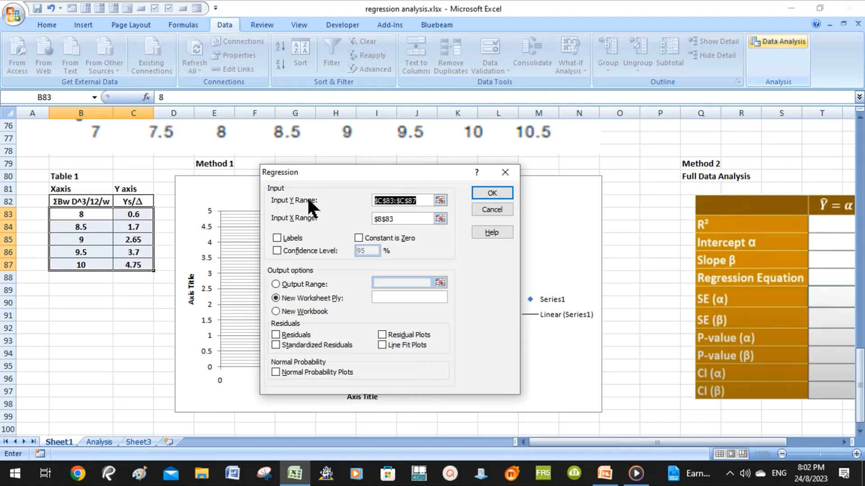
key(BackSpace)
drag(131, 199, 148, 265)
drag(399, 222, 328, 219)
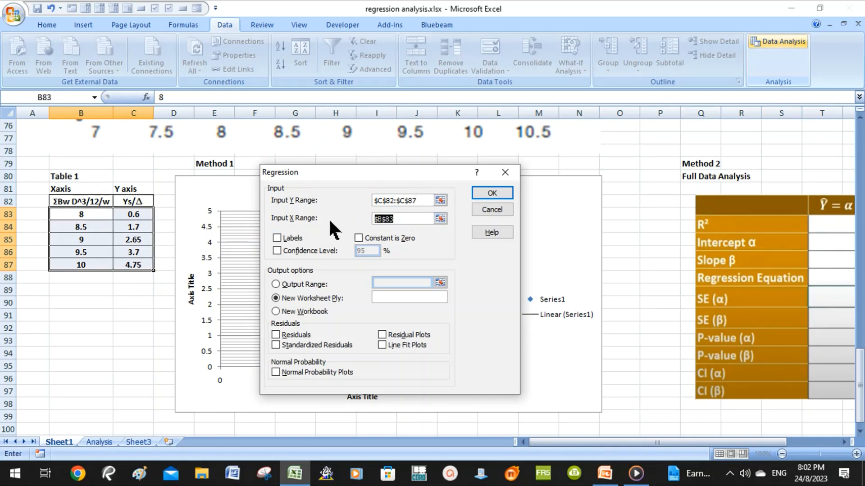
drag(96, 202, 84, 266)
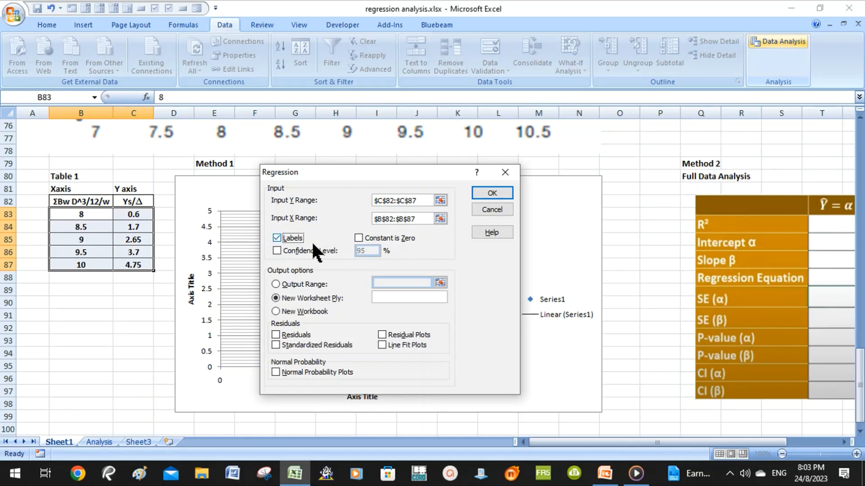
Treat the header cells as labels and run the regression with output to a new worksheet named Regression.
click(288, 237)
click(397, 298)
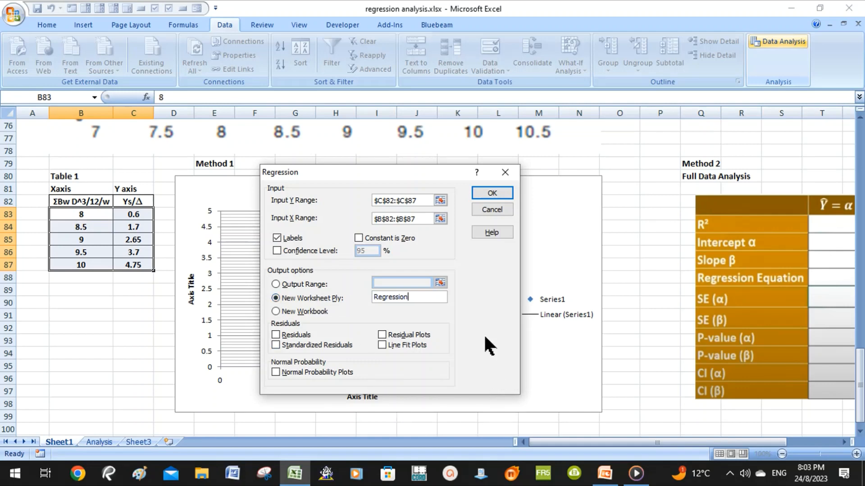
click(490, 189)
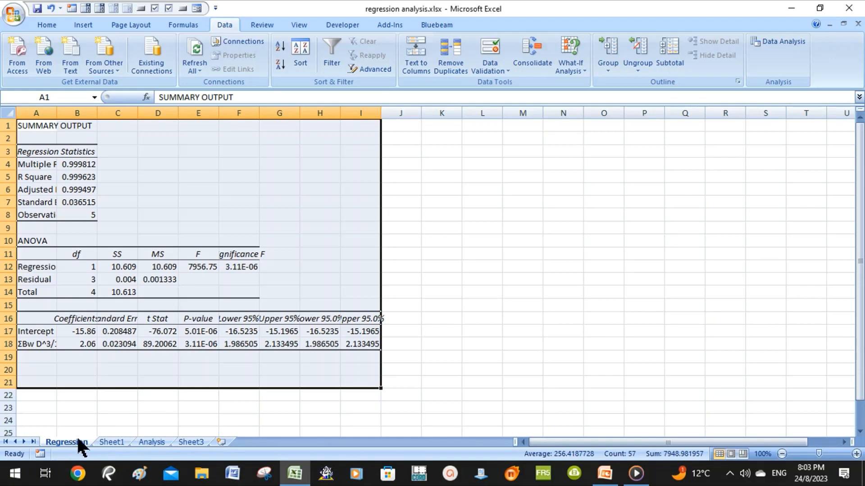
Compare the Regression sheet's summary output with the Method 1 trendline equation and the Method 2 table items on Sheet1.
click(106, 437)
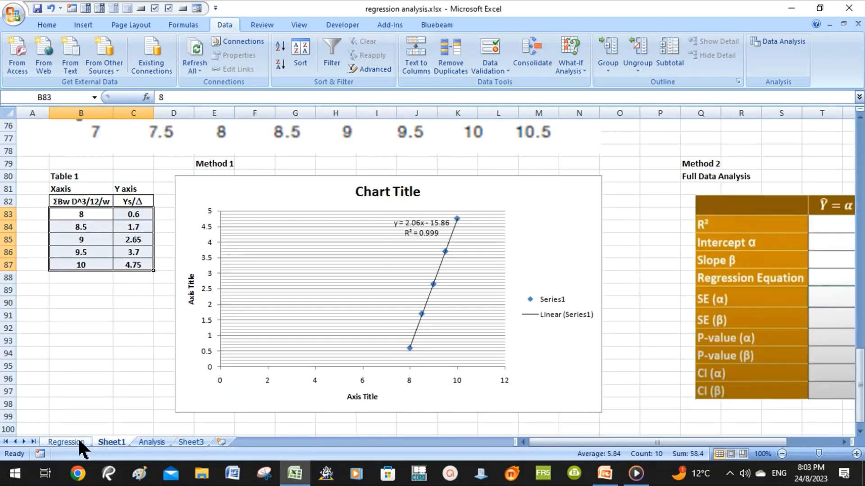
click(78, 440)
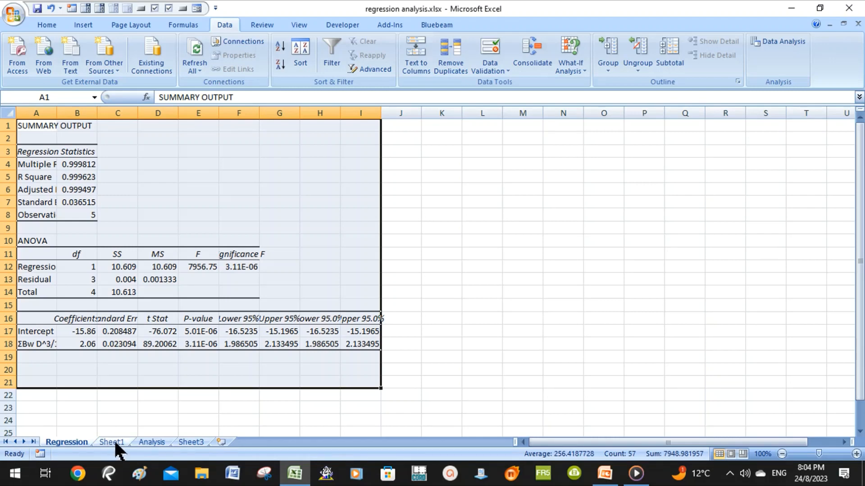
Review the Analysis sheet's equation for line Hs<3, its rearrangement for X, and the check against the previous graph reading.
click(150, 443)
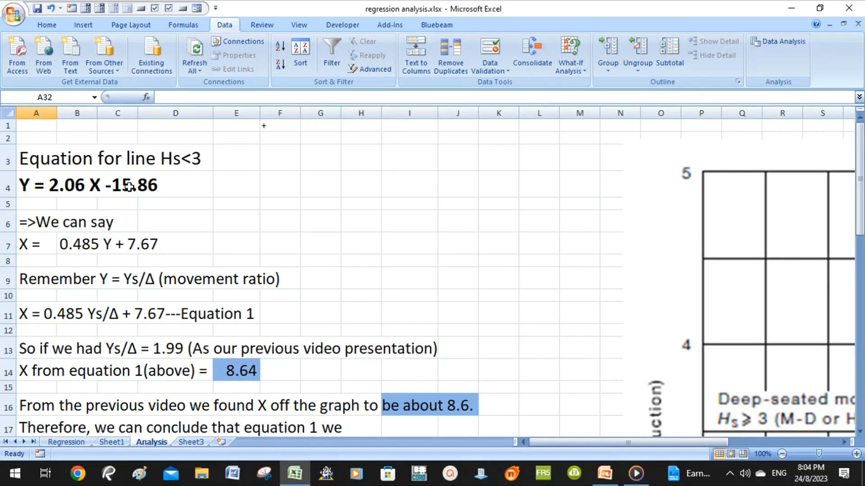
scroll(129, 193, down, 1)
scroll(130, 200, up, 1)
scroll(118, 257, down, 1)
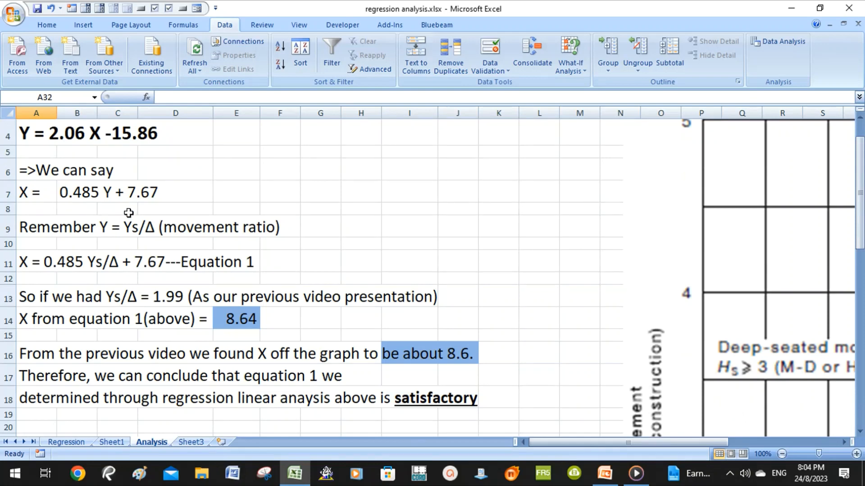
scroll(119, 231, up, 1)
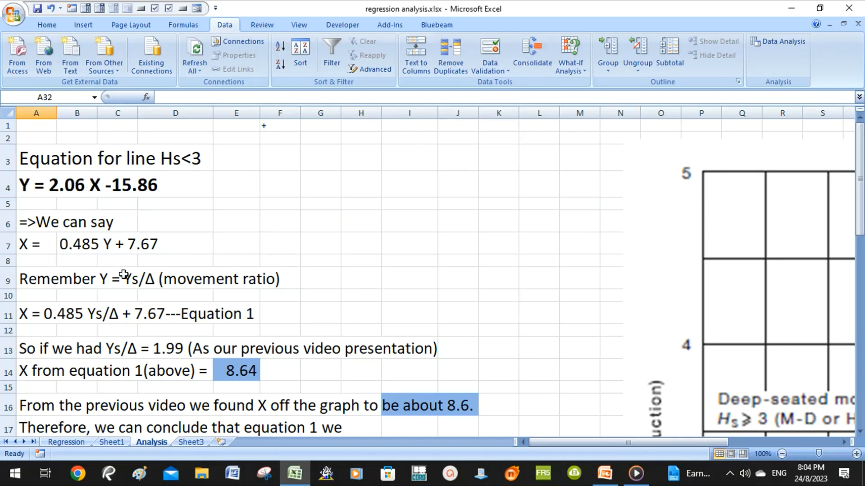
scroll(115, 301, down, 1)
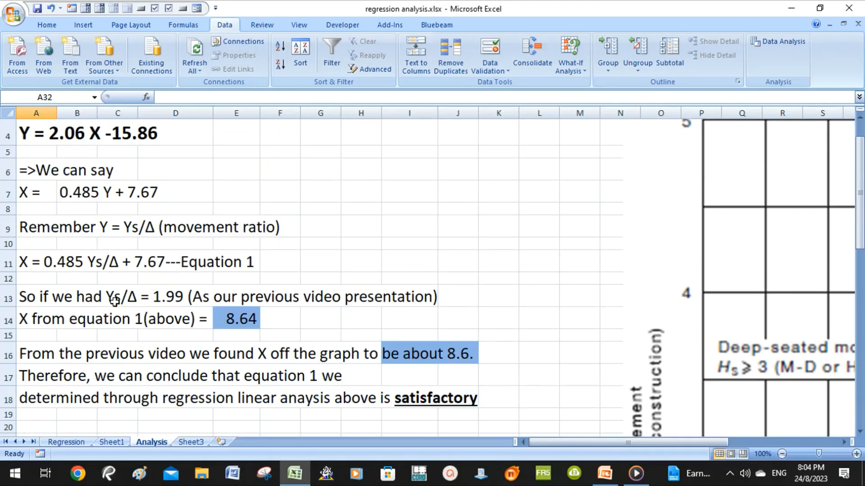